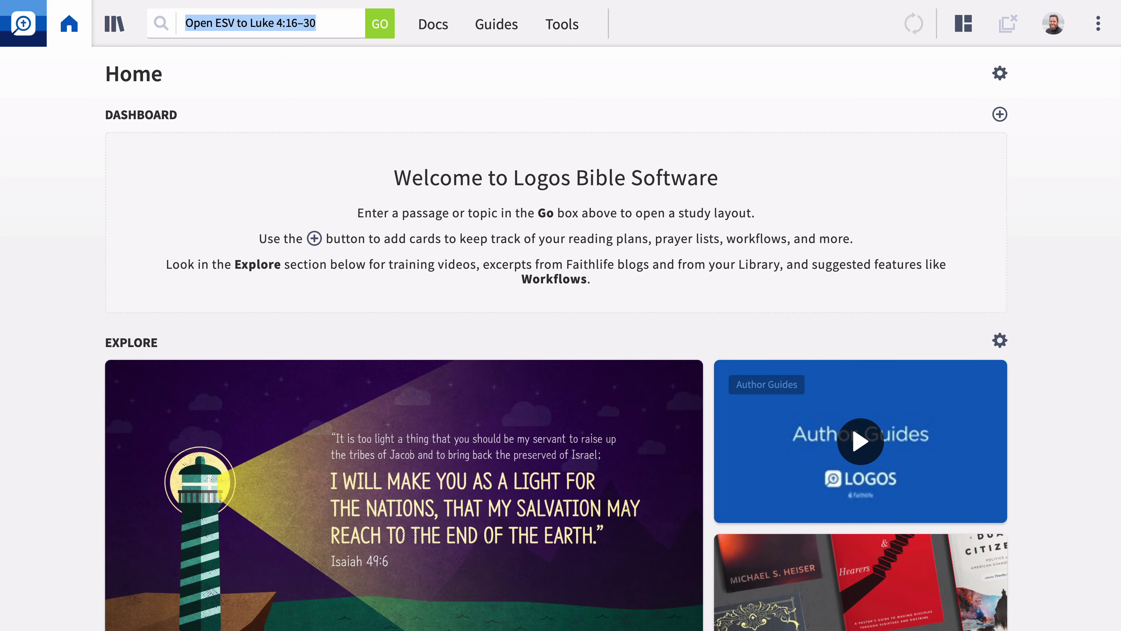
# Open the ESV at Luke 4:16–30 and show the library with its filter sidebar
pyautogui.press('Return')
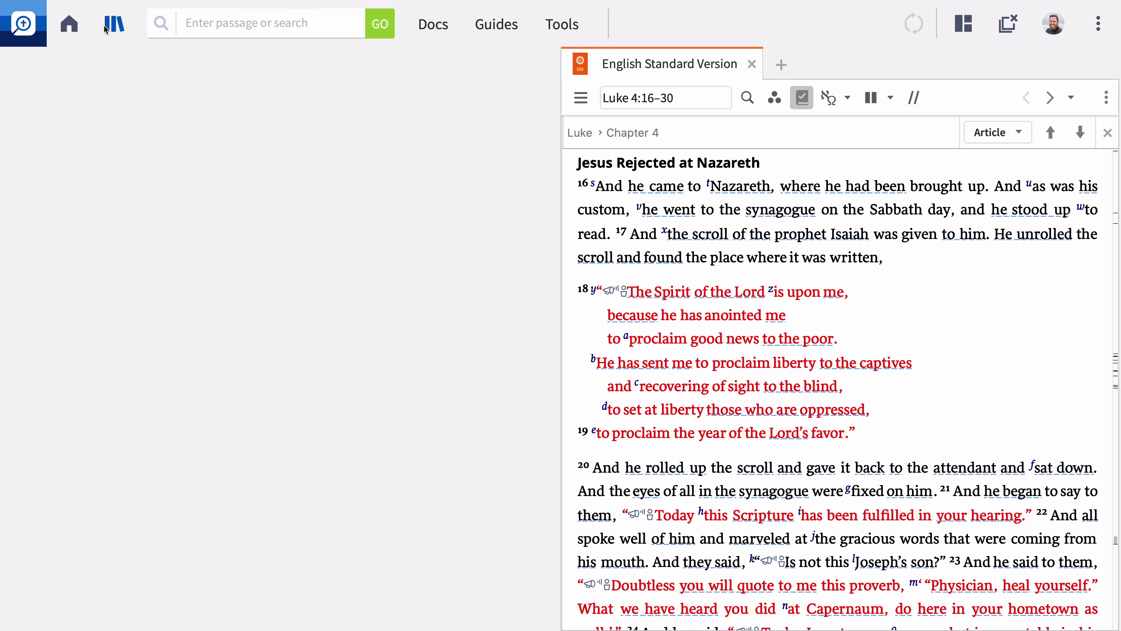
pyautogui.click(114, 23)
pyautogui.click(111, 61)
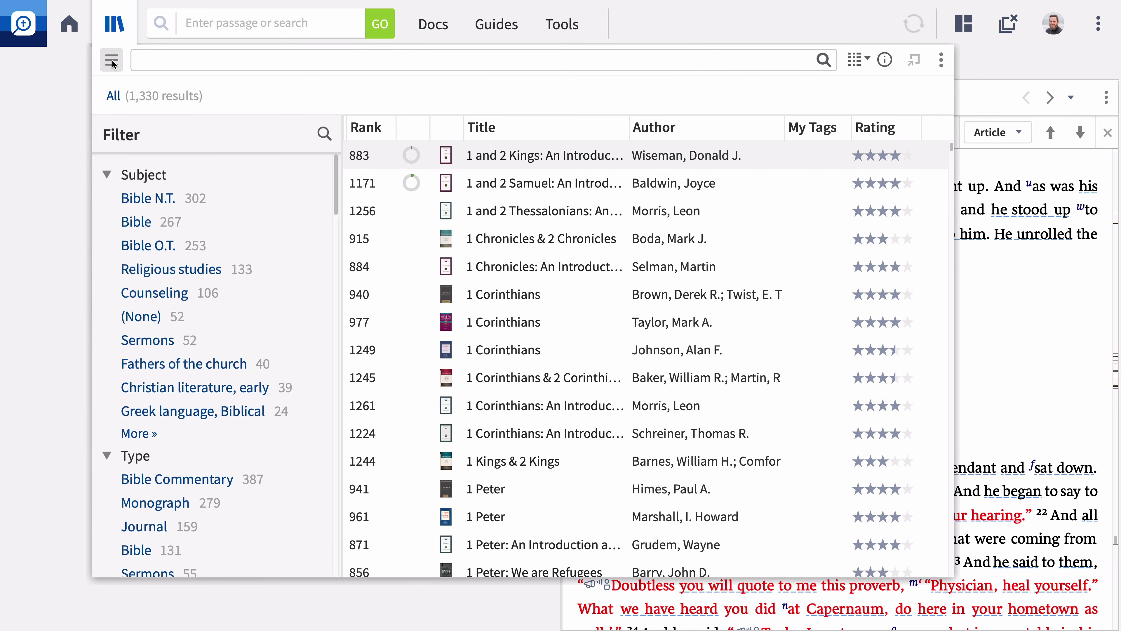
# Type 'Luke', then enter 'Open ESV to Luke 4:16-30' in the Go box
pyautogui.write('Luke')
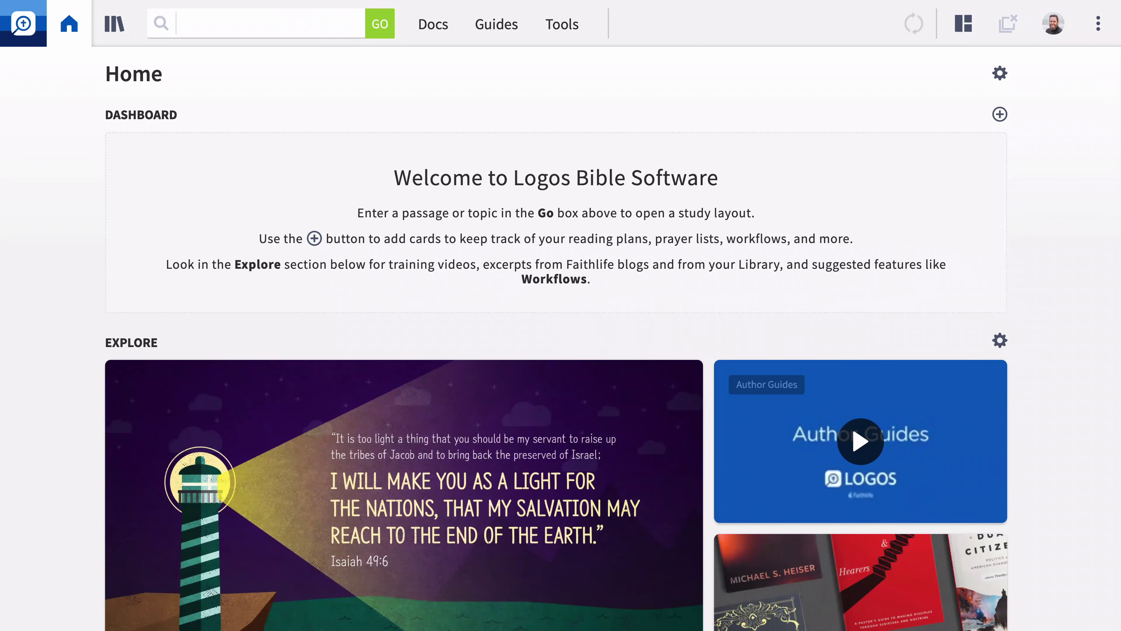
pyautogui.write('Open ESV to L')
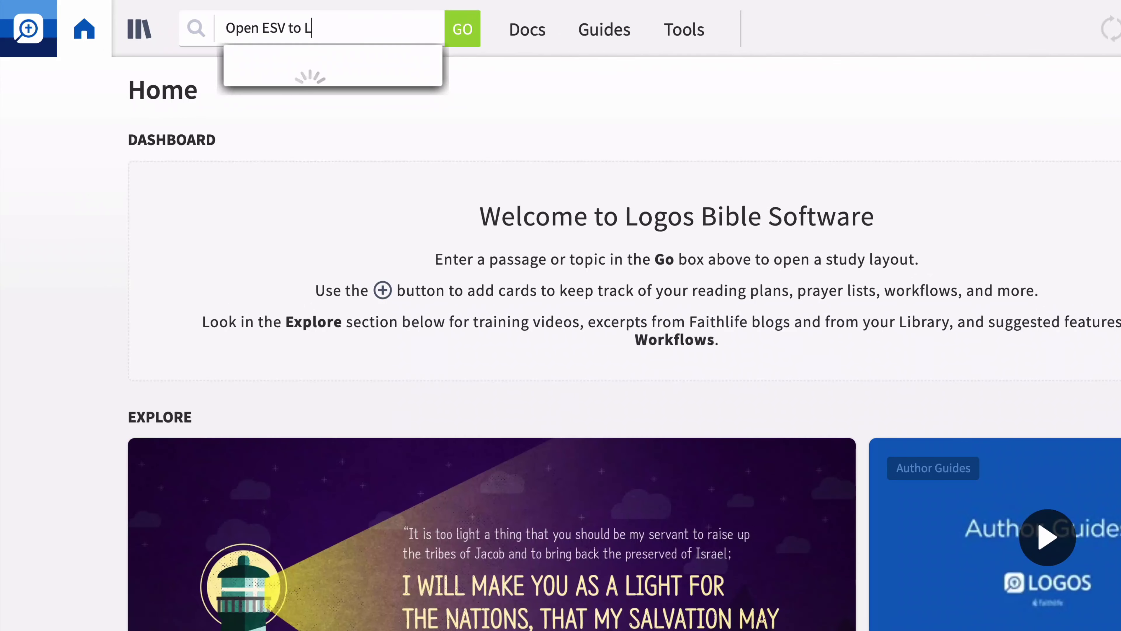
pyautogui.write('uke 4:16-30')
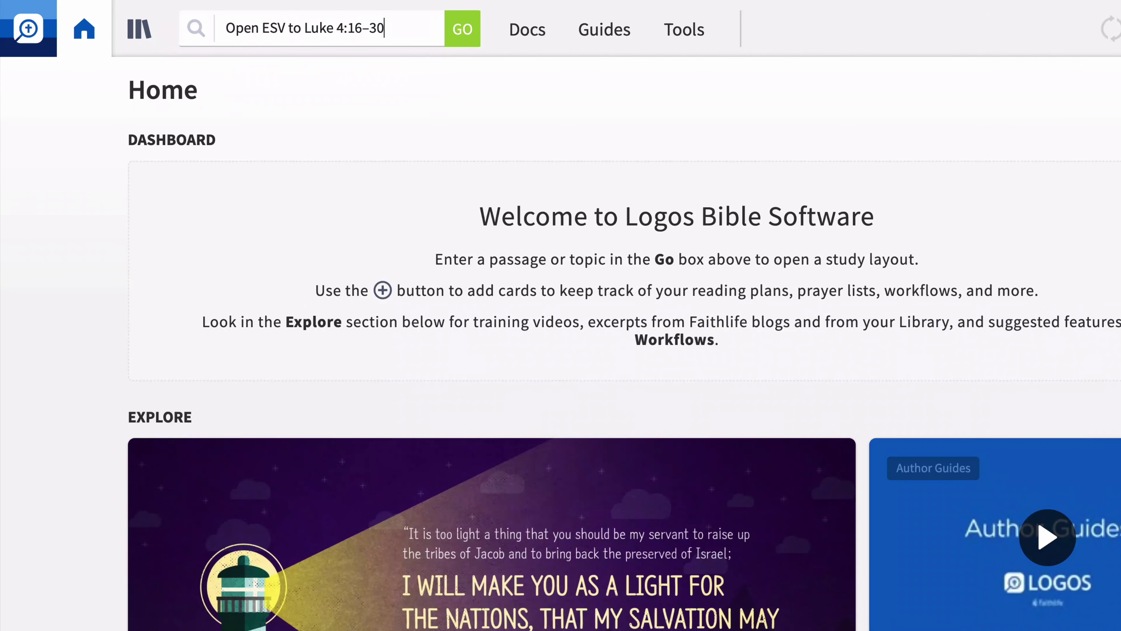
pyautogui.hotkey('ctrl', 'a')
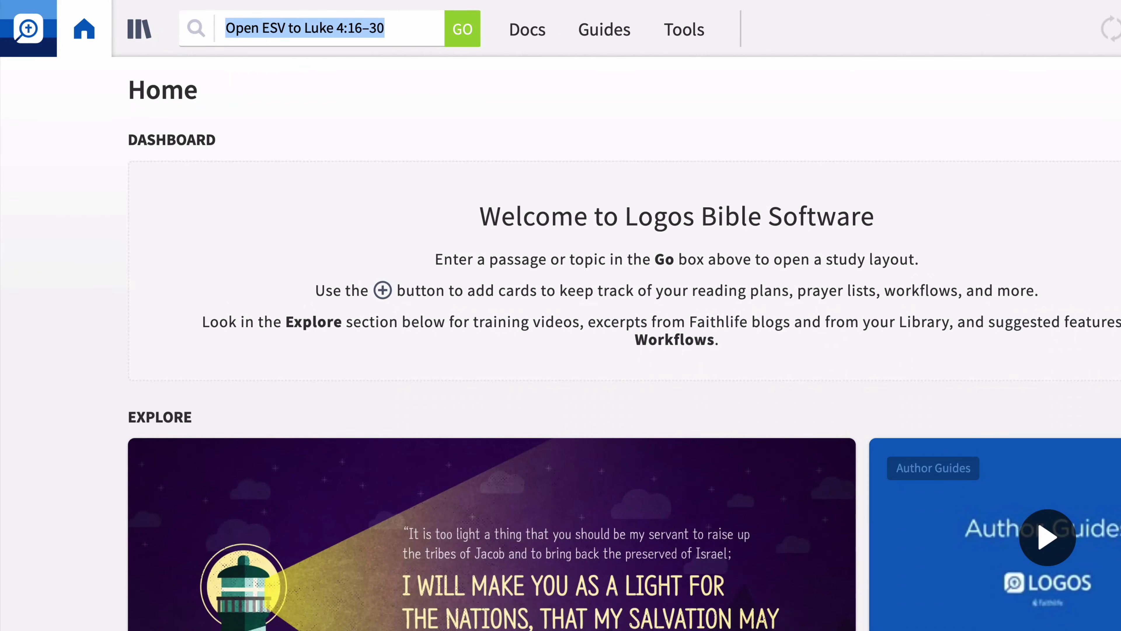
pyautogui.press('Return')
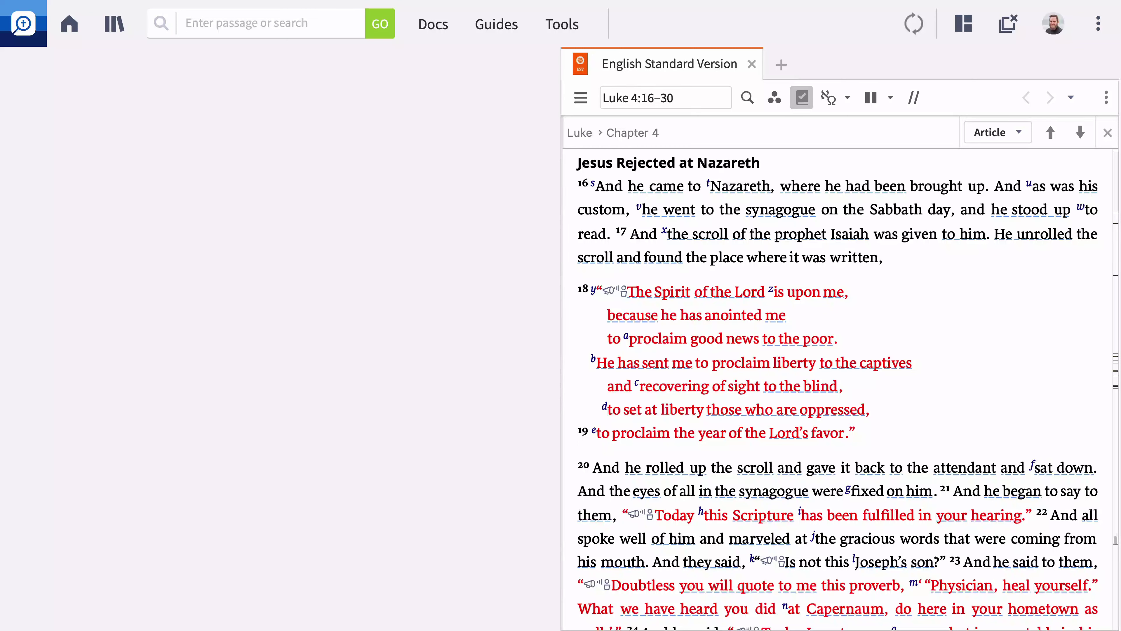
# Run 'Set Preferred Bible to ESV' from the Go box
pyautogui.click(259, 28)
pyautogui.write('Set P')
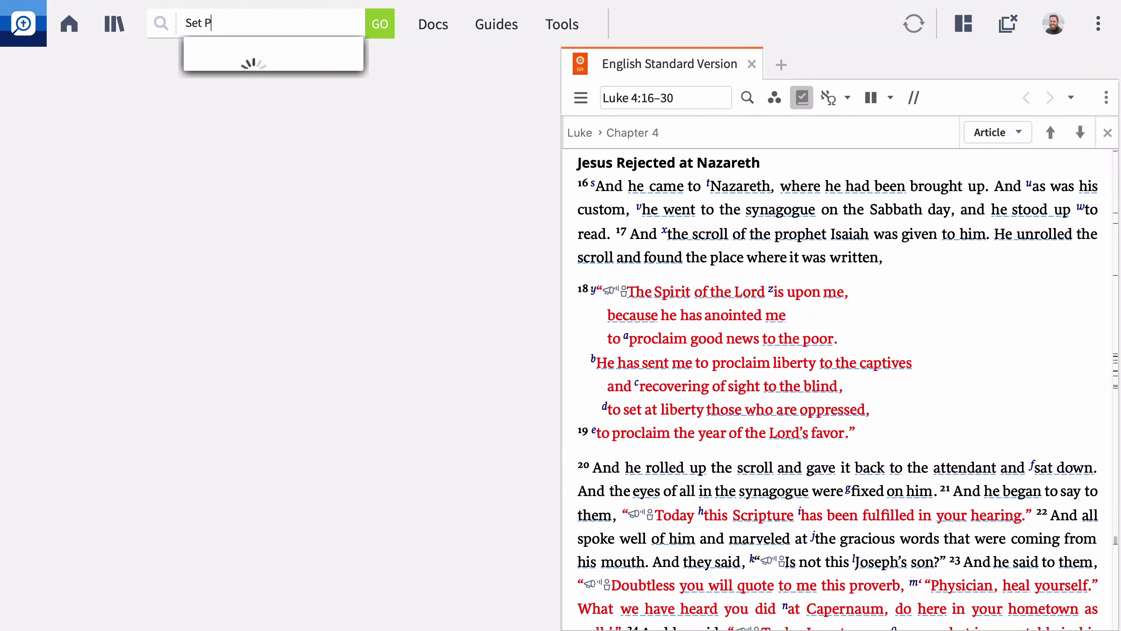
pyautogui.write('referred Bible to ESV')
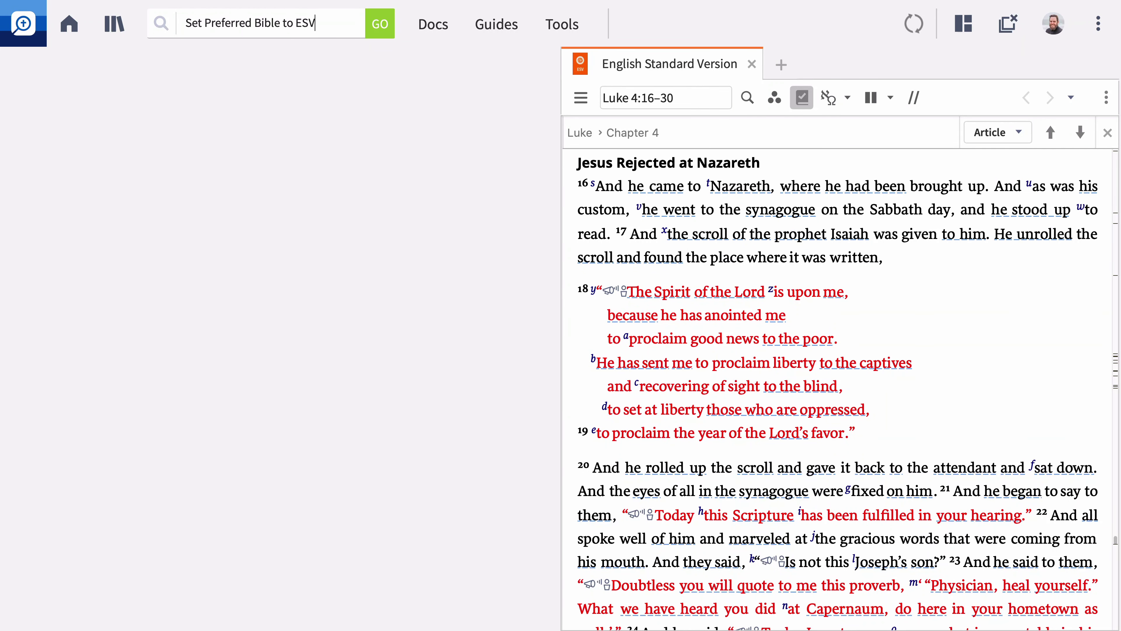
pyautogui.press('Return')
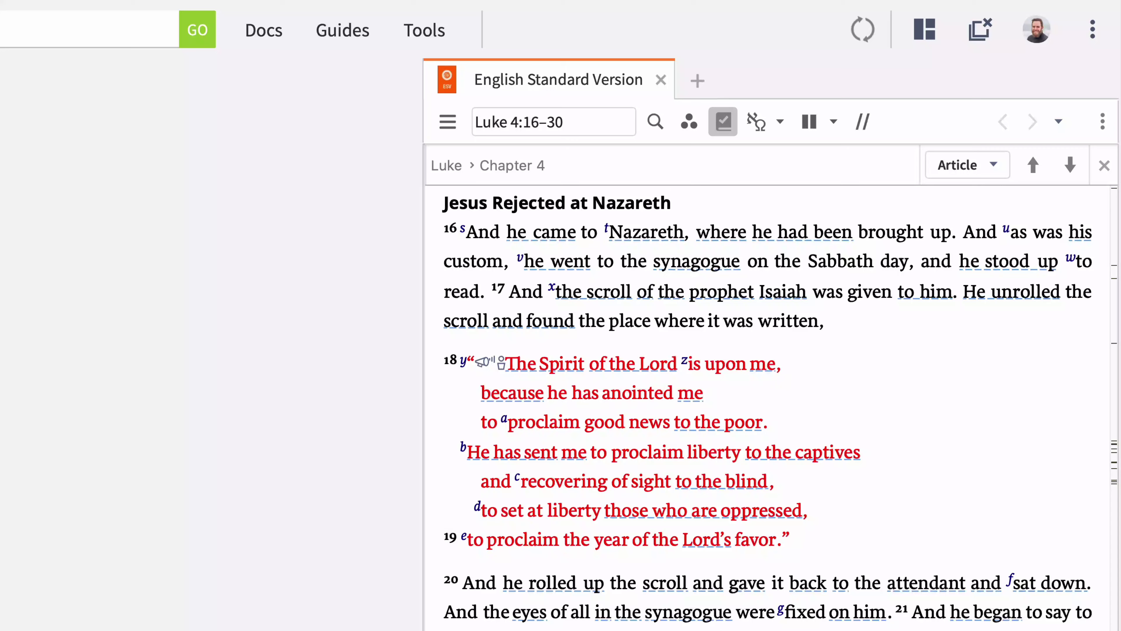
# Jump the ESV reader to John 4:1–45, then return to Luke 4:16–30 through the history list
pyautogui.click(568, 132)
pyautogui.write('J')
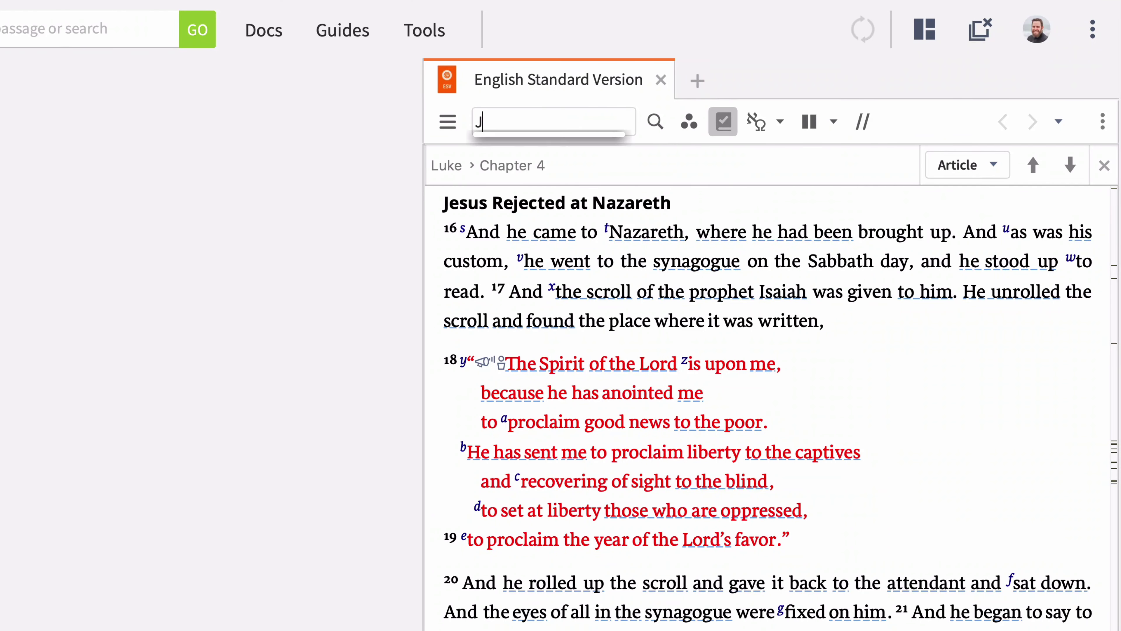
pyautogui.write('ohn 4:1-45')
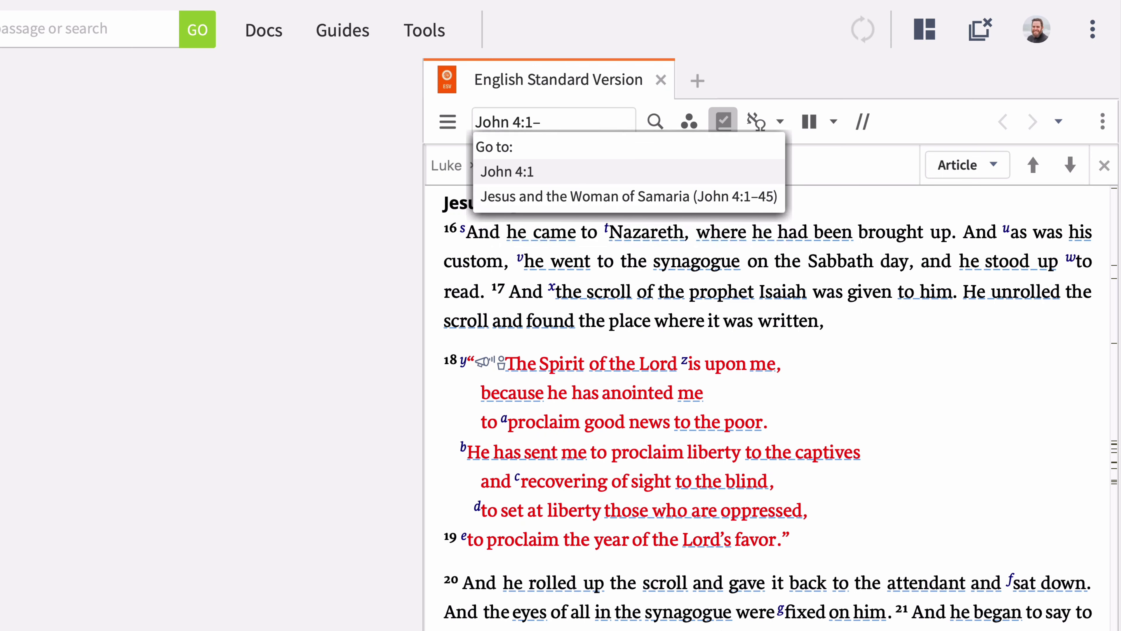
pyautogui.press('Return')
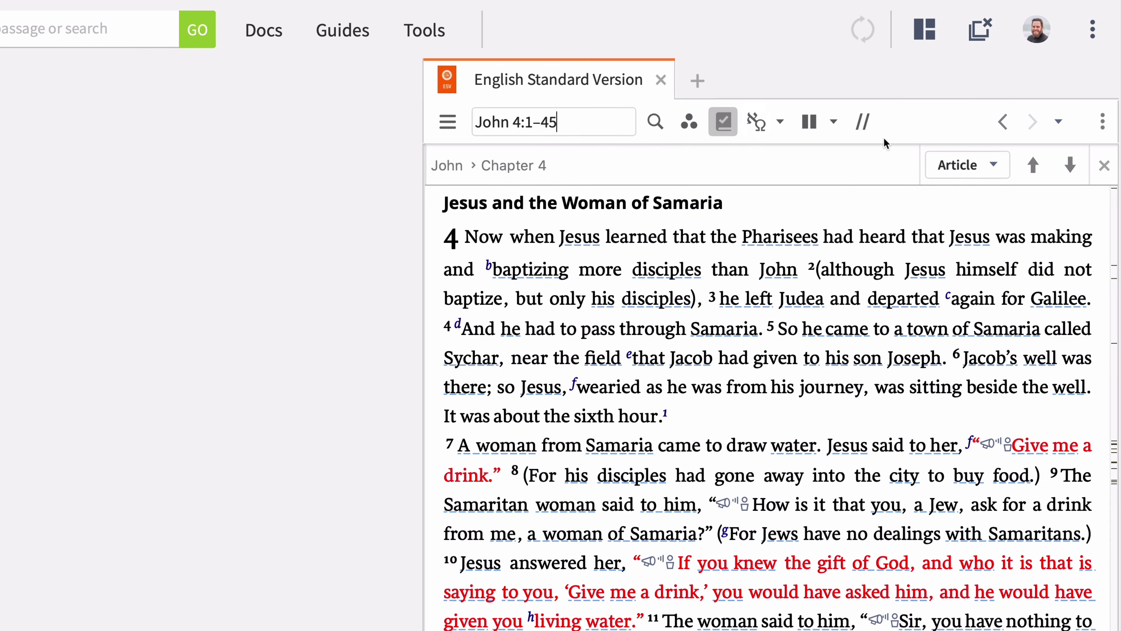
pyautogui.click(1058, 122)
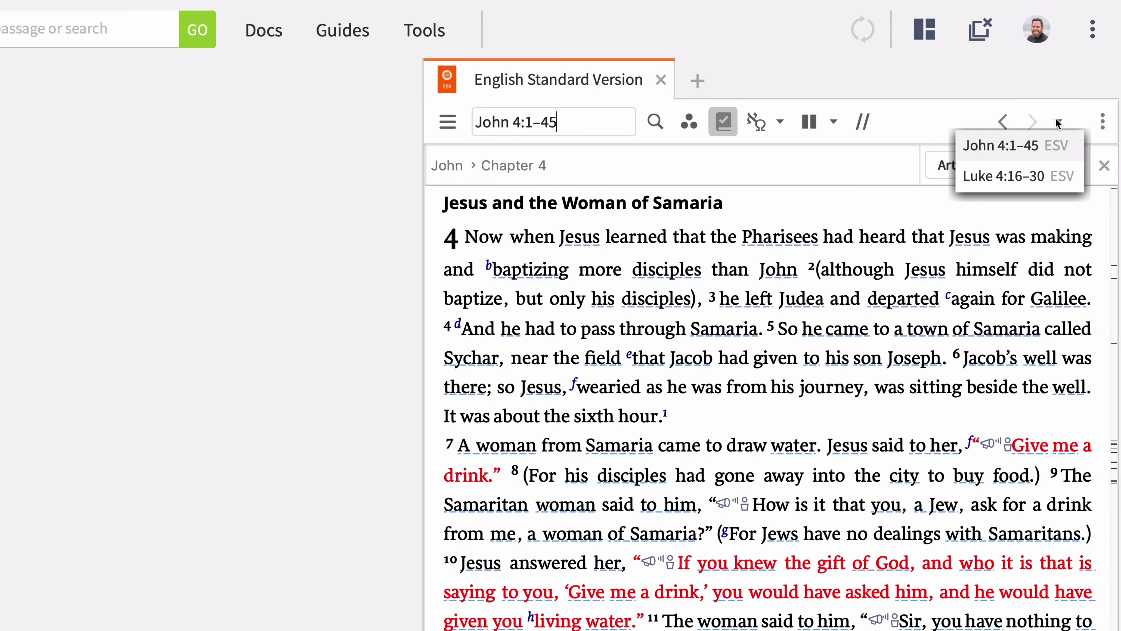
pyautogui.click(1049, 176)
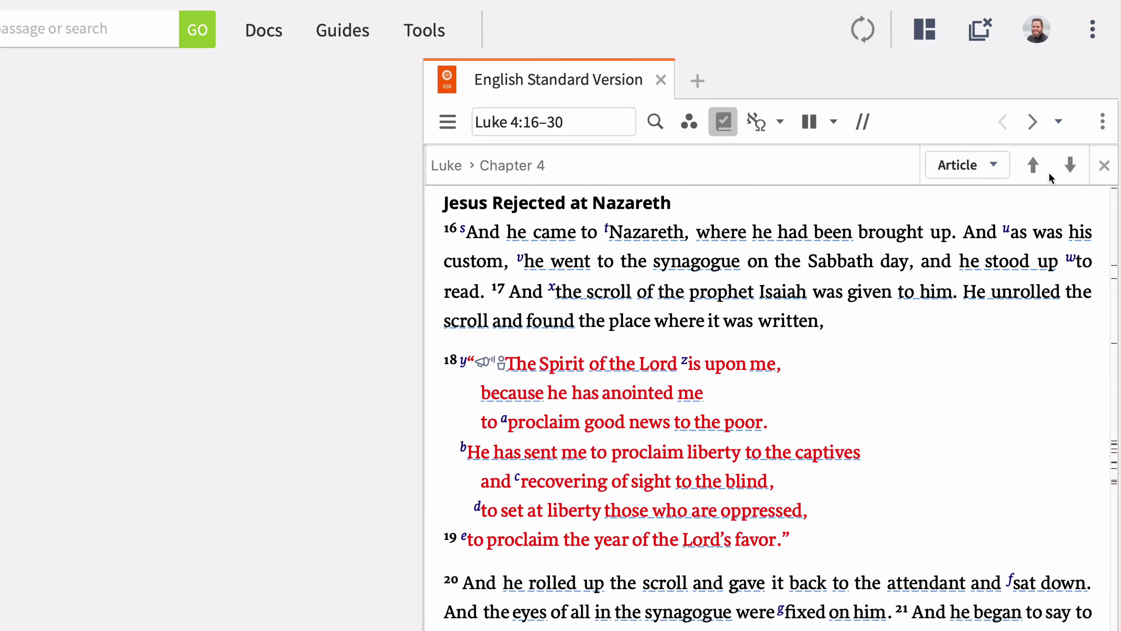
pyautogui.click(103, 25)
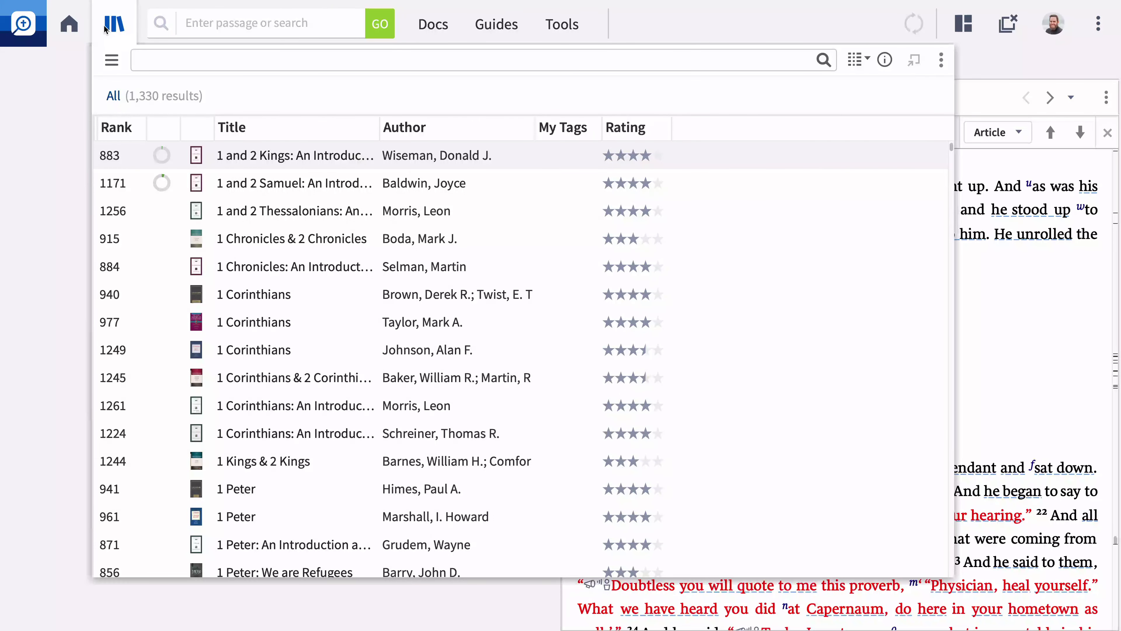
# Show the library filter pane and search 'Luke' to narrow the list to 32 resources
pyautogui.click(112, 62)
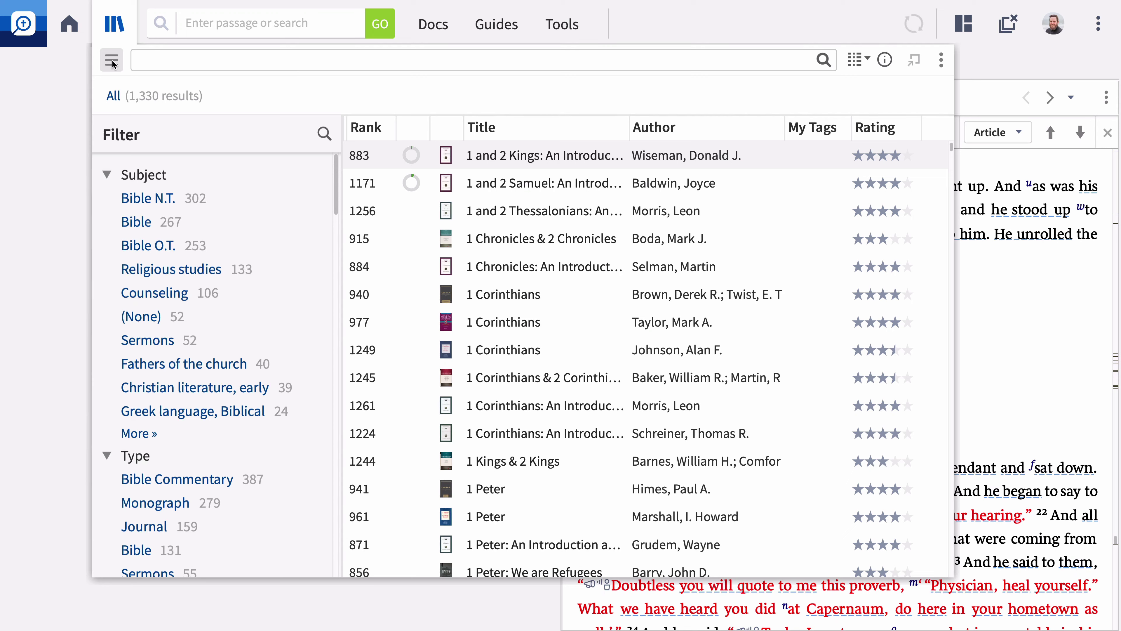
pyautogui.write('Luke')
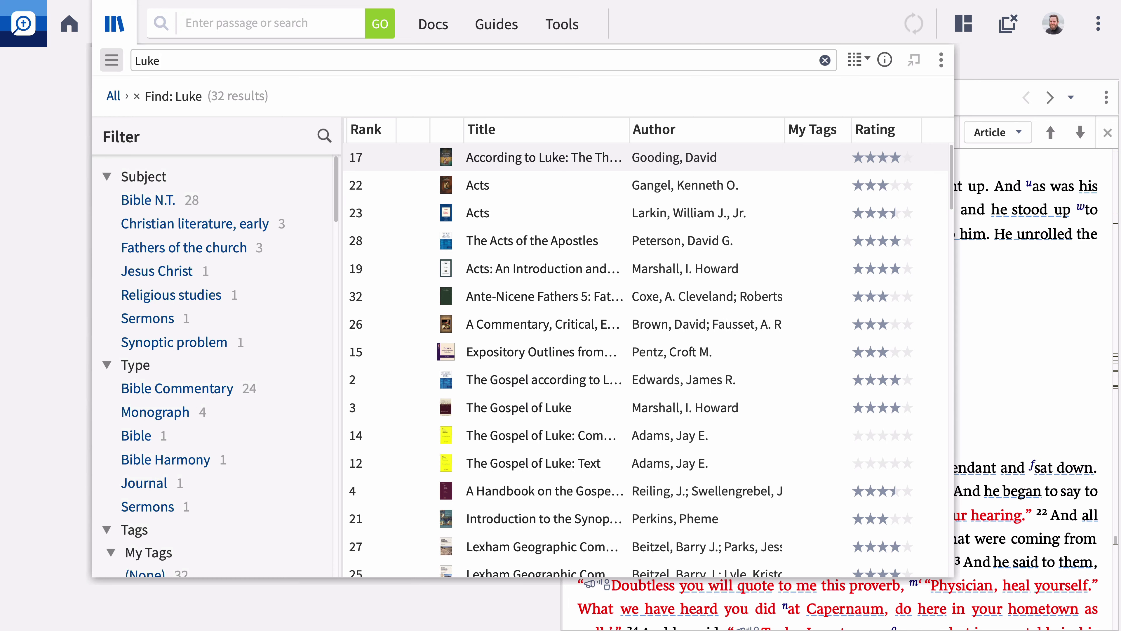
pyautogui.click(405, 407)
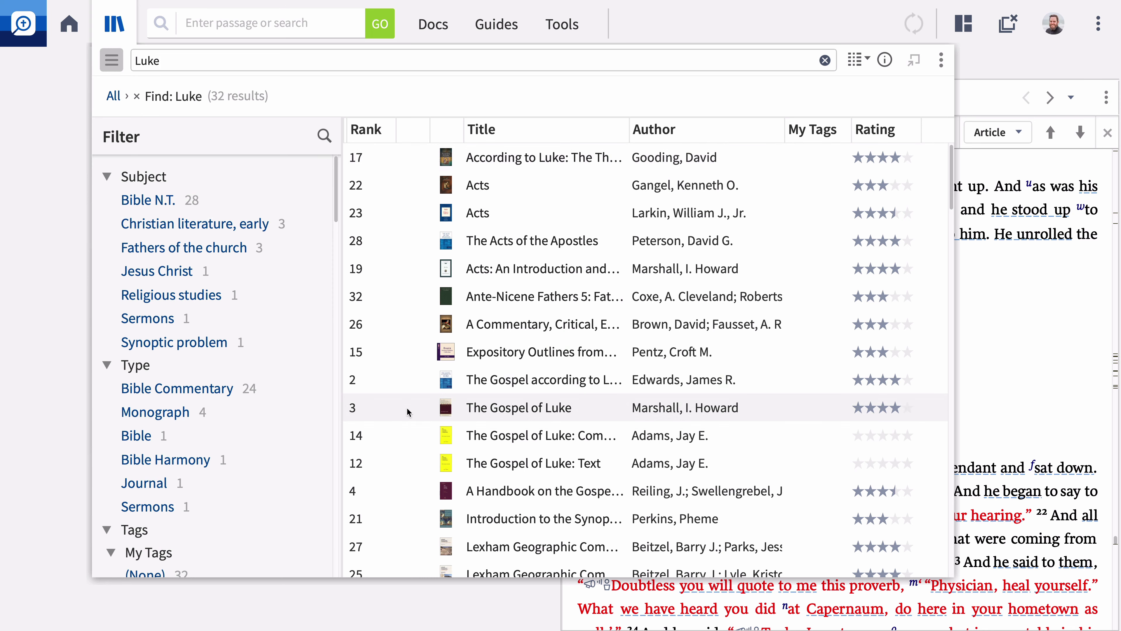
pyautogui.click(891, 58)
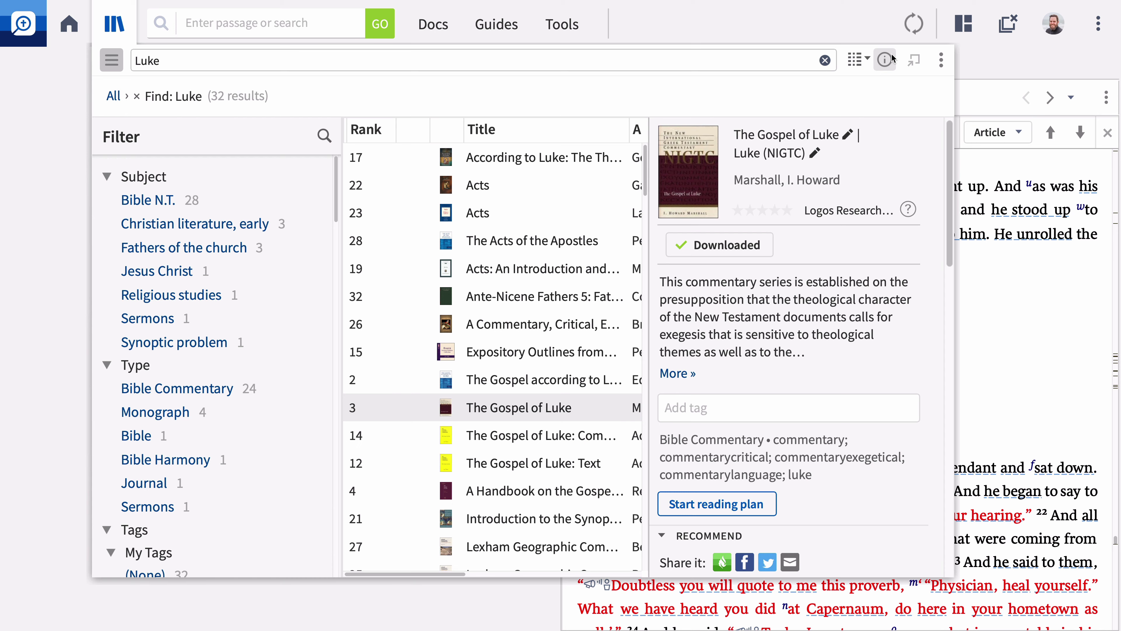
pyautogui.click(891, 57)
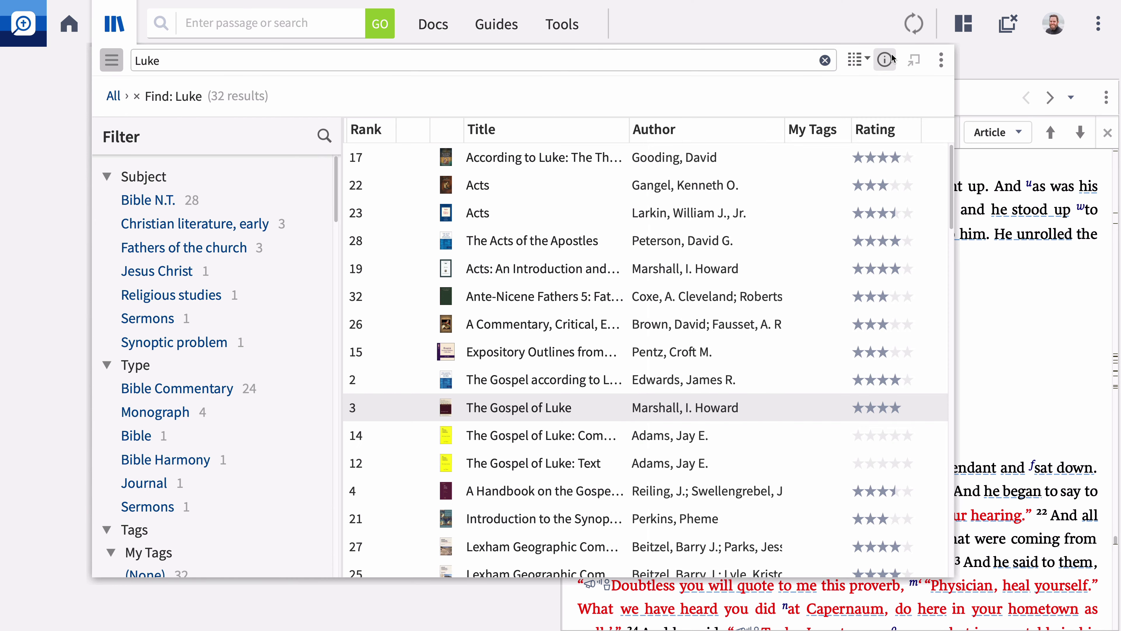
# Clear the Luke search, filter to the Bible type (131 resources), and right-click the New International Version
pyautogui.click(137, 97)
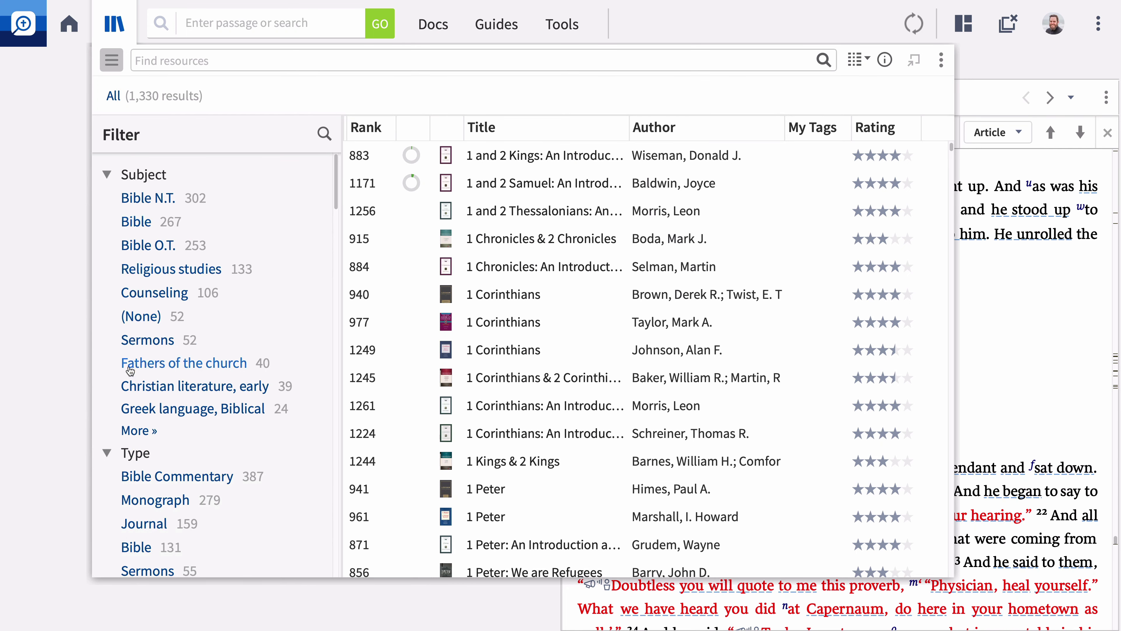
pyautogui.click(144, 552)
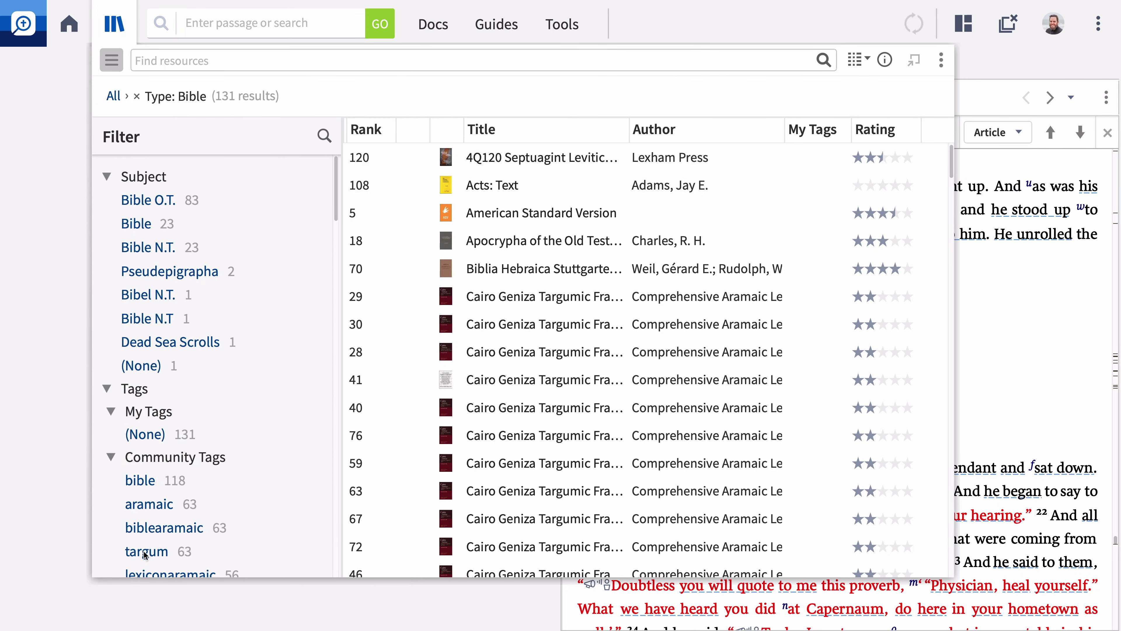
pyautogui.scroll(-20, 486, 508)
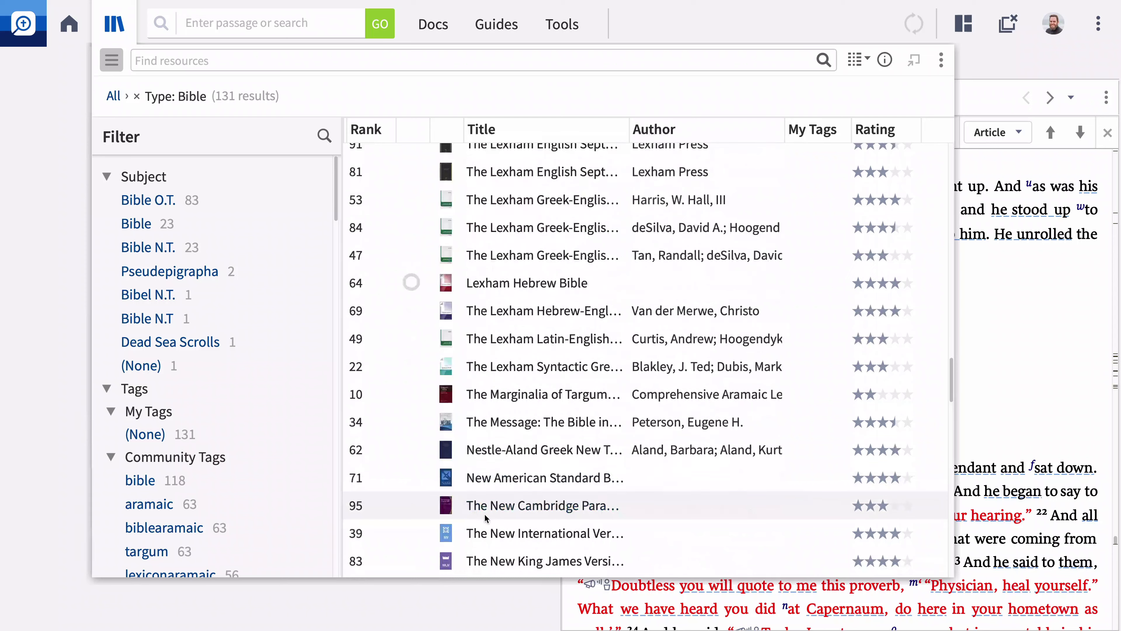
pyautogui.rightClick(491, 531)
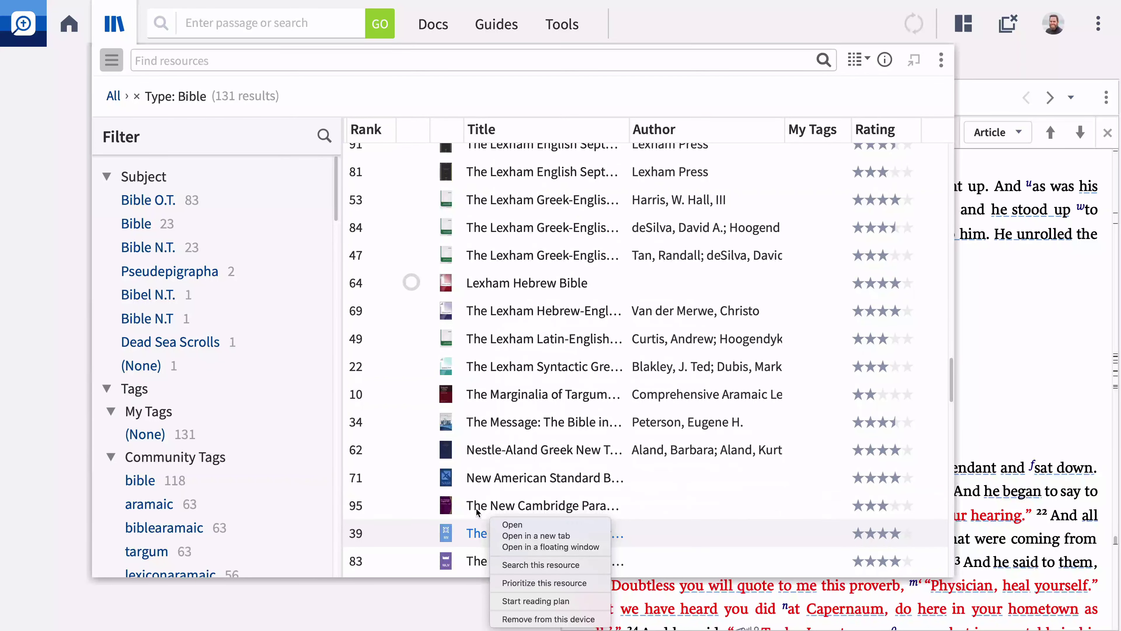
# Clear the Bible filter, hide the filter pane, and search the library for 'type:commentary'
pyautogui.click(138, 96)
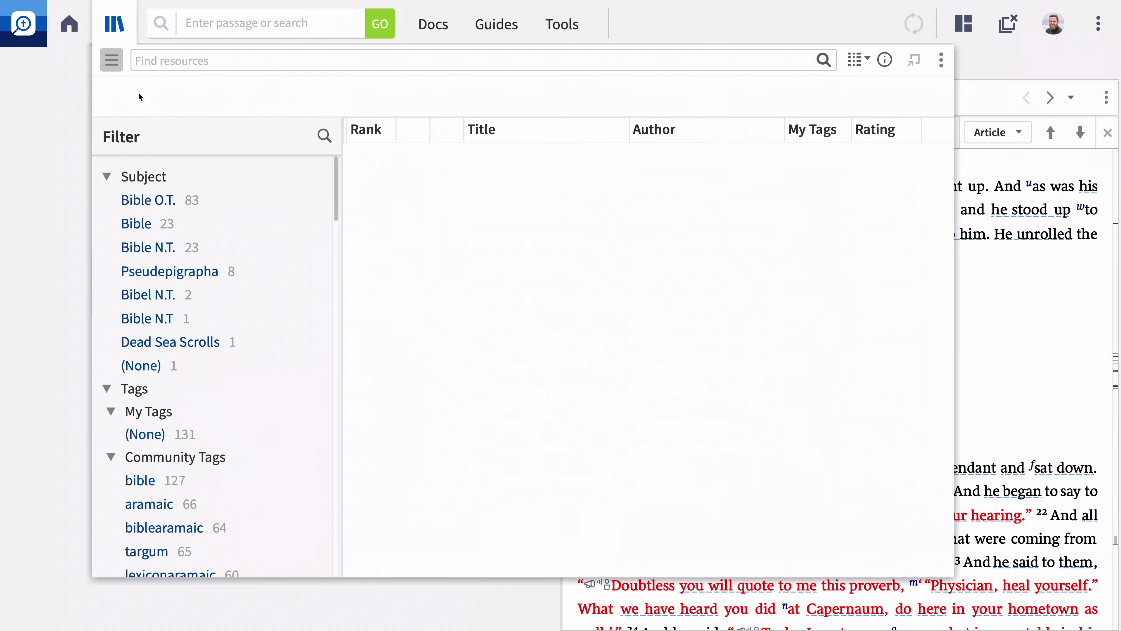
pyautogui.click(114, 64)
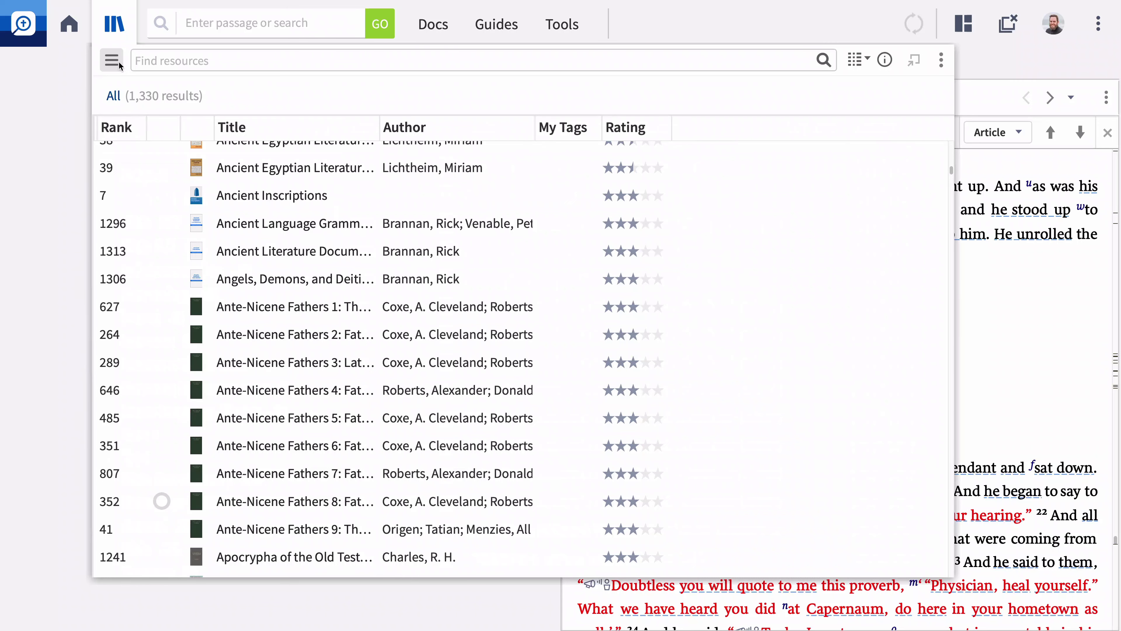
pyautogui.click(141, 66)
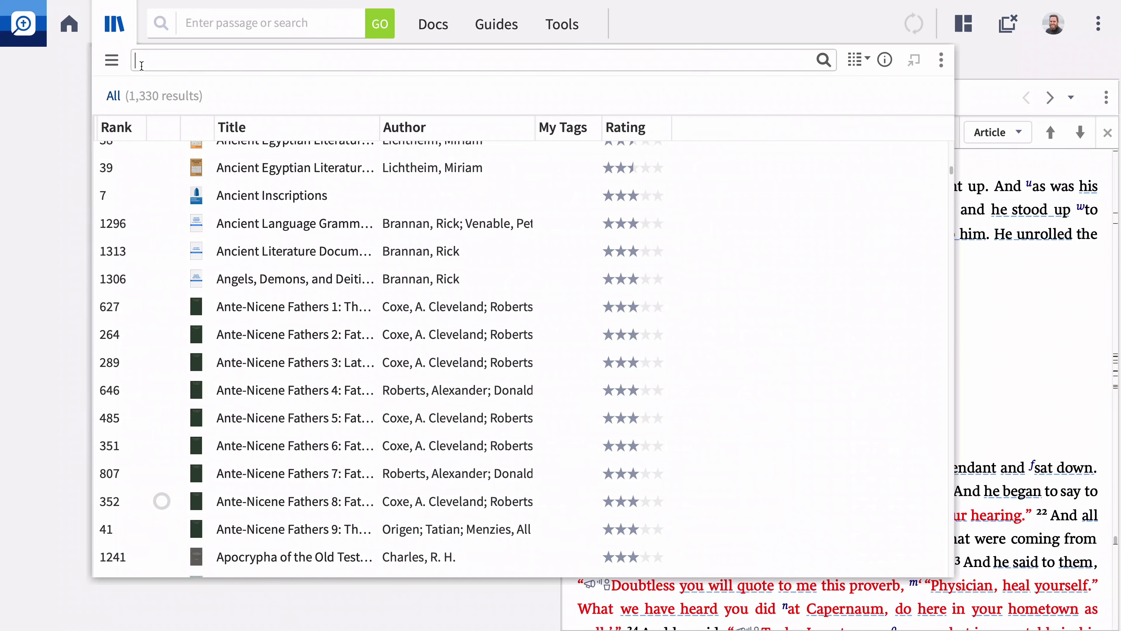
pyautogui.write('type:commentary')
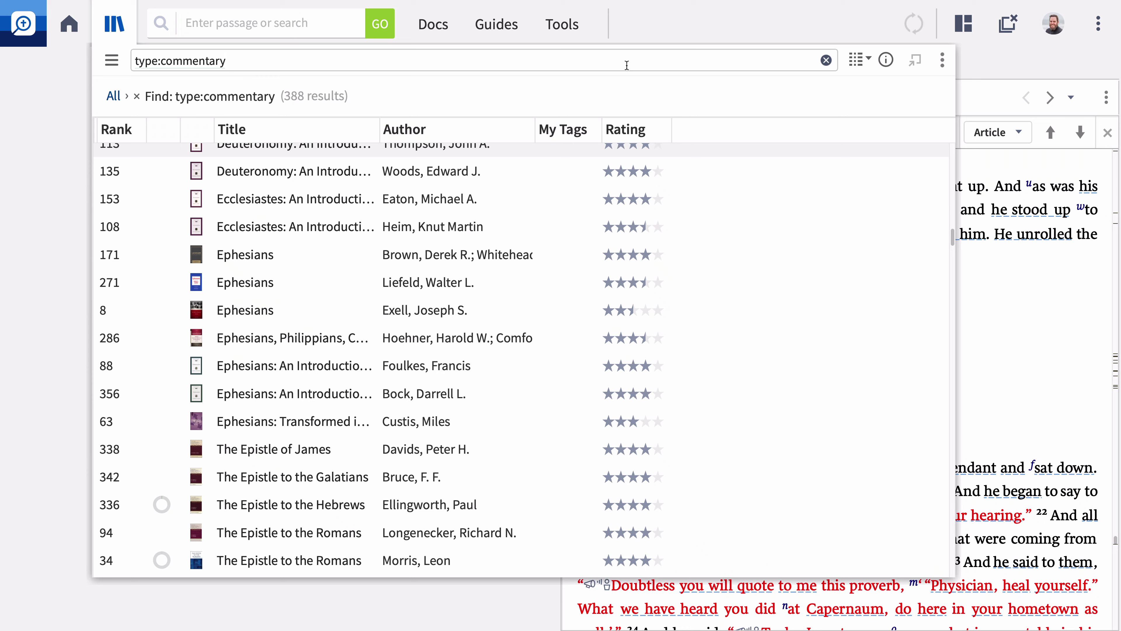
# Open Prioritize Resources and add Tyndale Commentaries to the preferred list after ESV
pyautogui.click(943, 61)
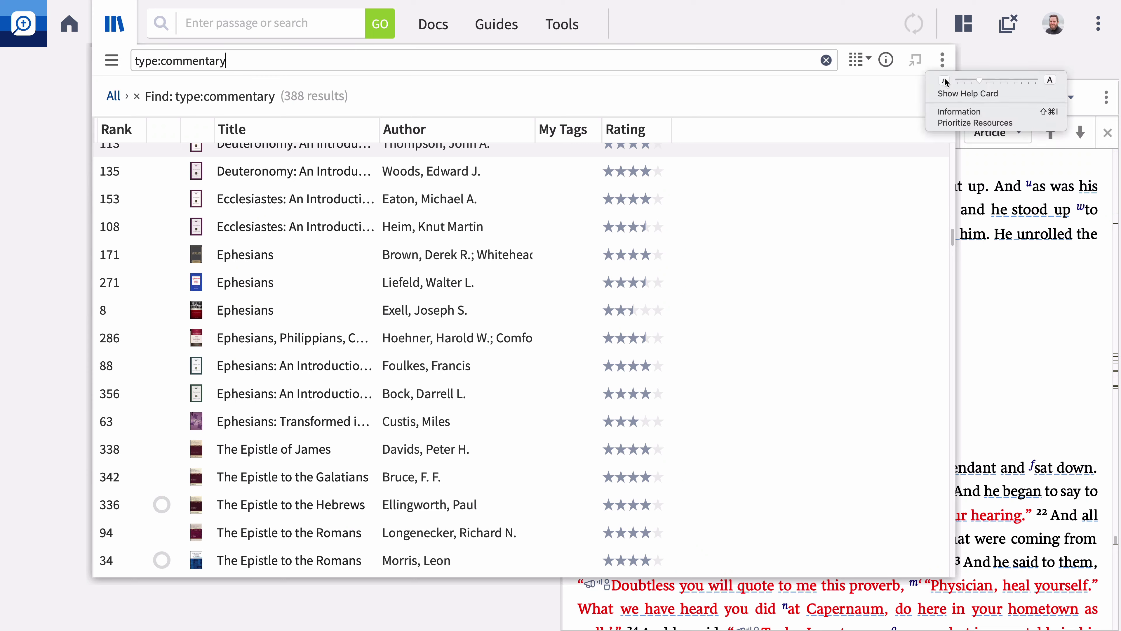
pyautogui.click(948, 123)
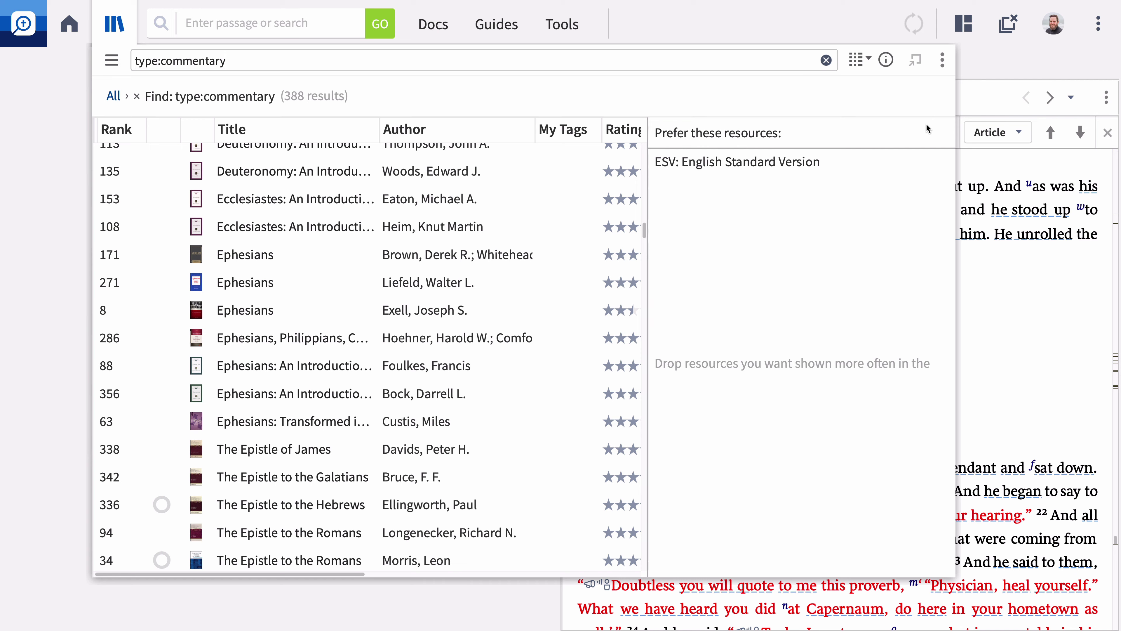
pyautogui.moveTo(503, 176); pyautogui.dragTo(768, 184)
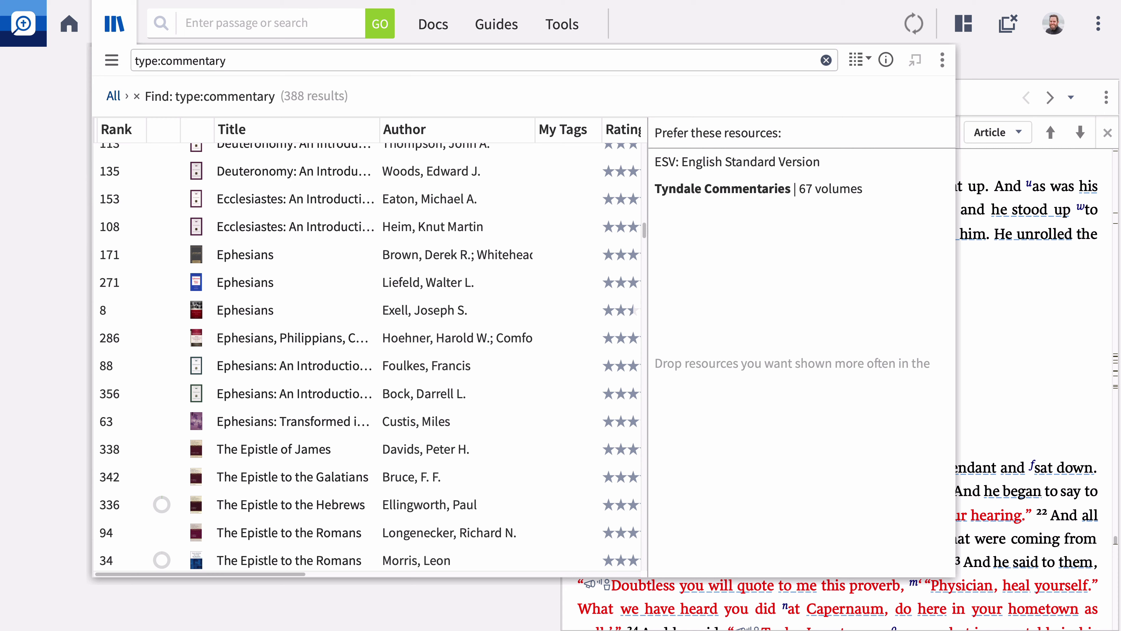
pyautogui.click(474, 63)
# Add 'Luke' to the search and prioritize Bock's Luke commentary from its context menu
pyautogui.write('Luke')
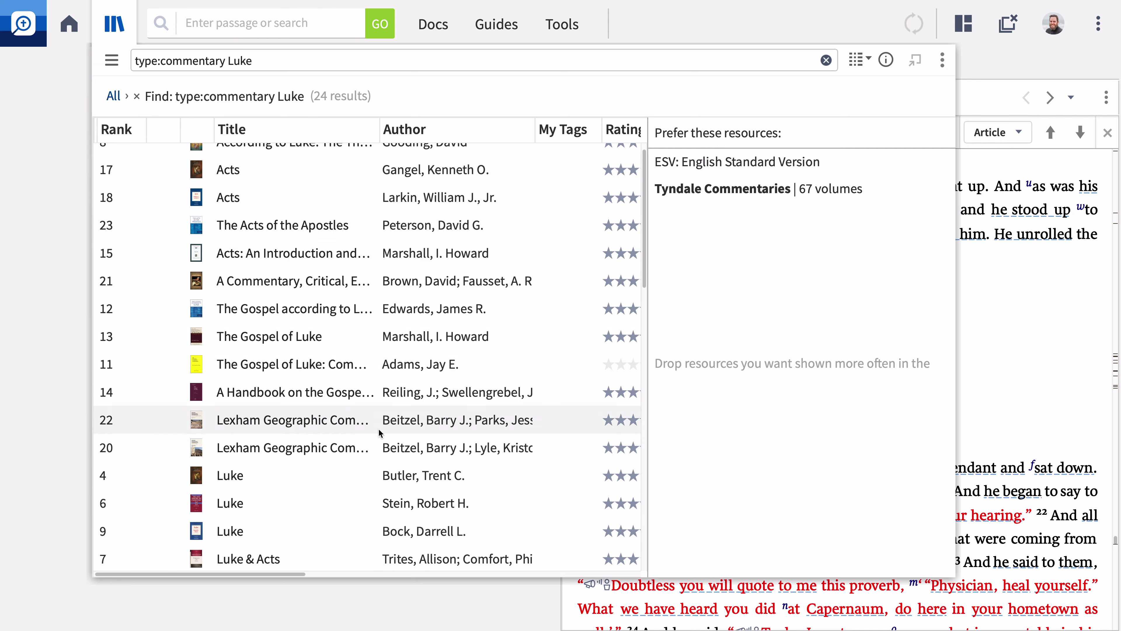
pyautogui.rightClick(328, 529)
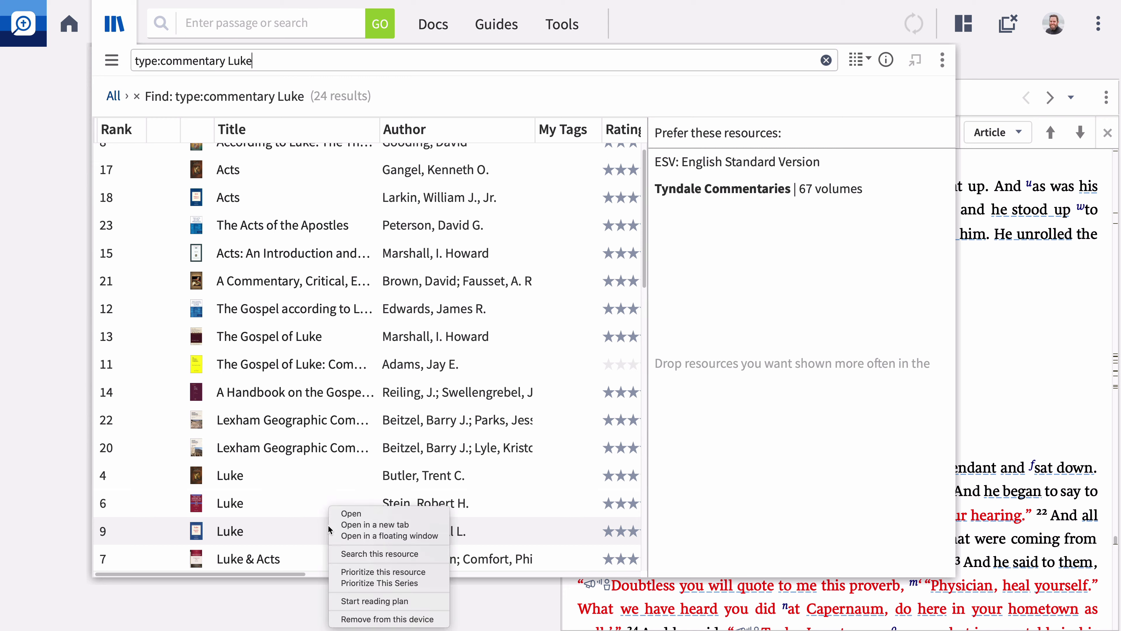
pyautogui.click(360, 571)
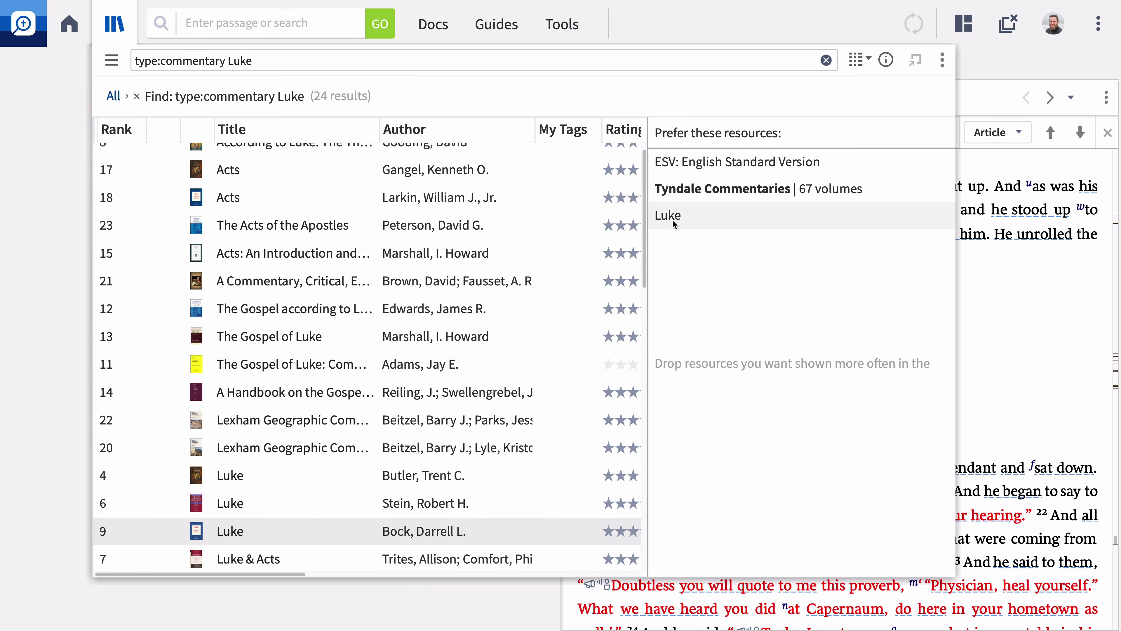
# Move Luke above Tyndale Commentaries, directly after ESV, in the preferred resources
pyautogui.moveTo(678, 210); pyautogui.dragTo(679, 189)
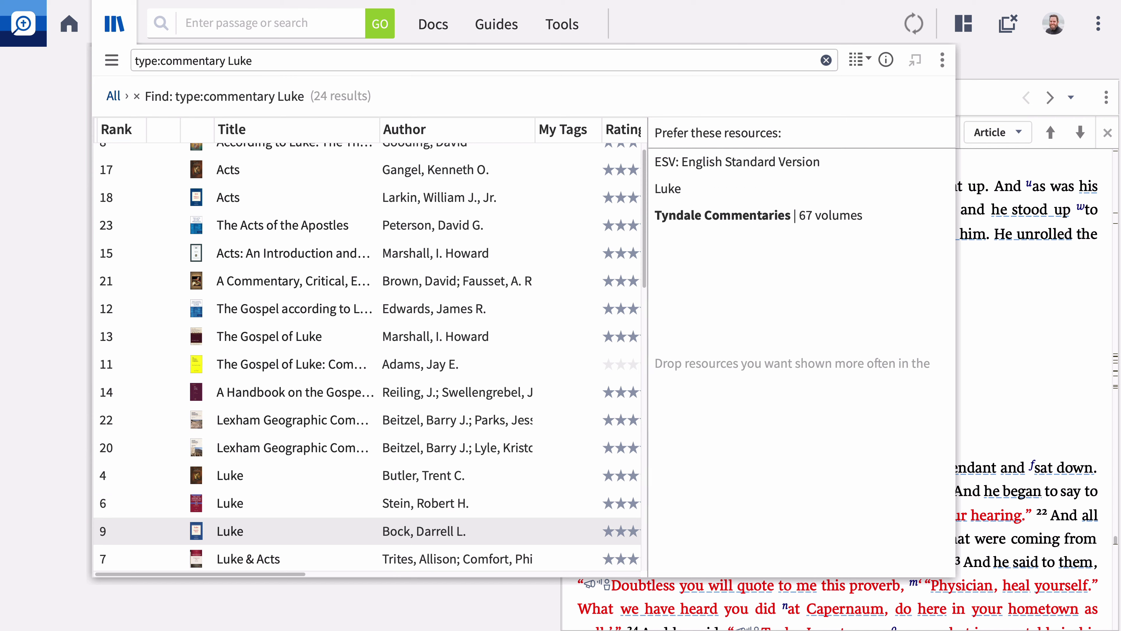